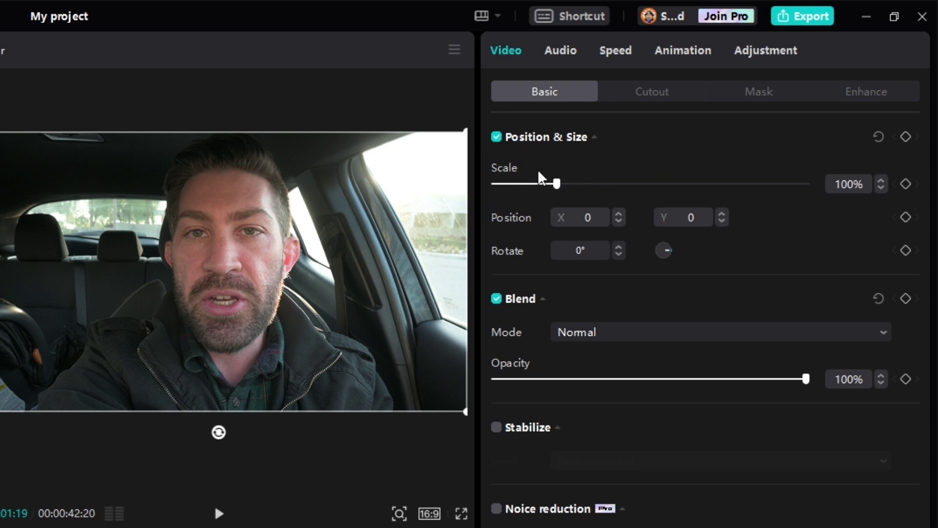
Add a 100% scale keyframe near the start of the clip.
click(905, 185)
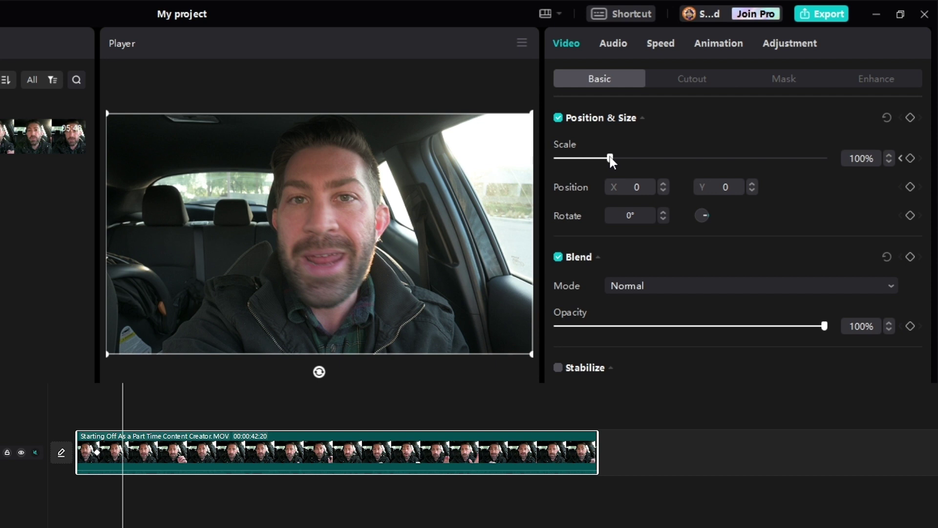
Add a second scale keyframe at 120% just after the first, then return to the first.
click(868, 160)
text(1)
text(22)
key(Return)
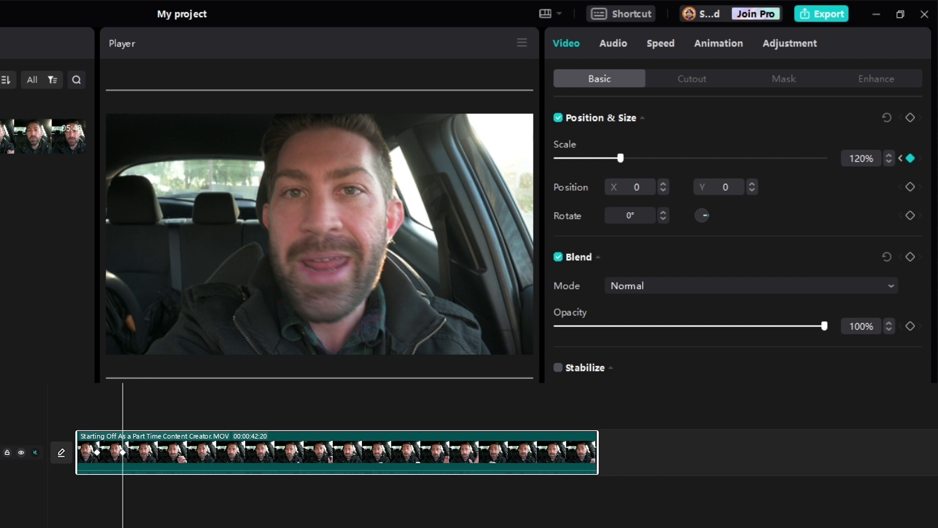
click(91, 410)
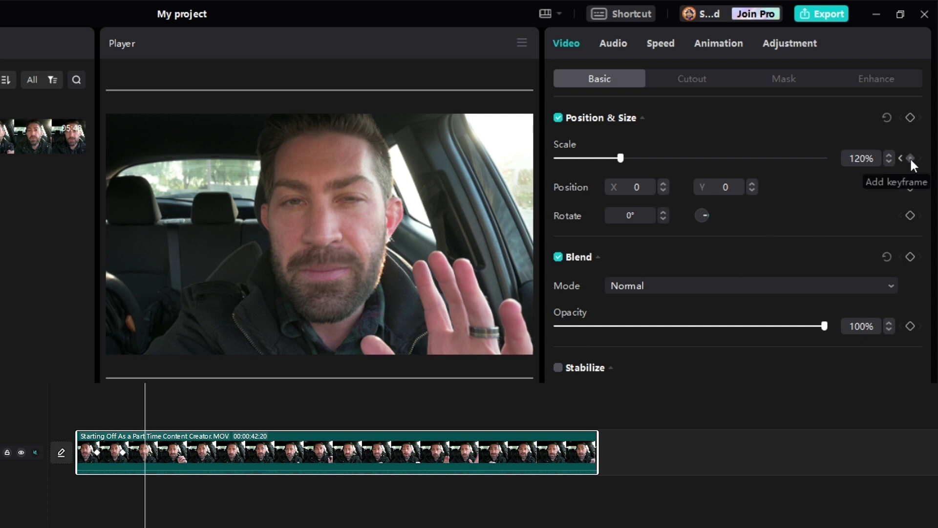
Set Scale back to 100 for a third keyframe and play the clip from the start.
double_click(863, 159)
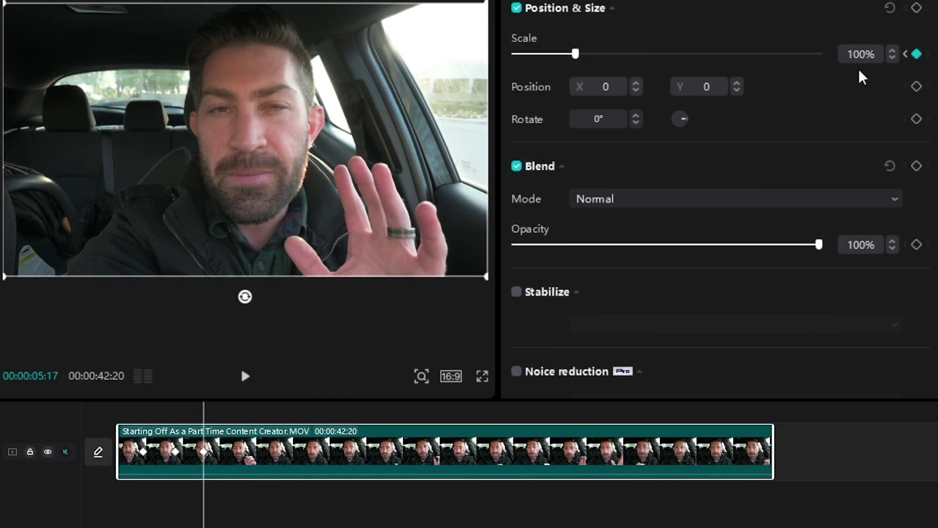
mouse_move(243, 451)
key(Home)
key(space)
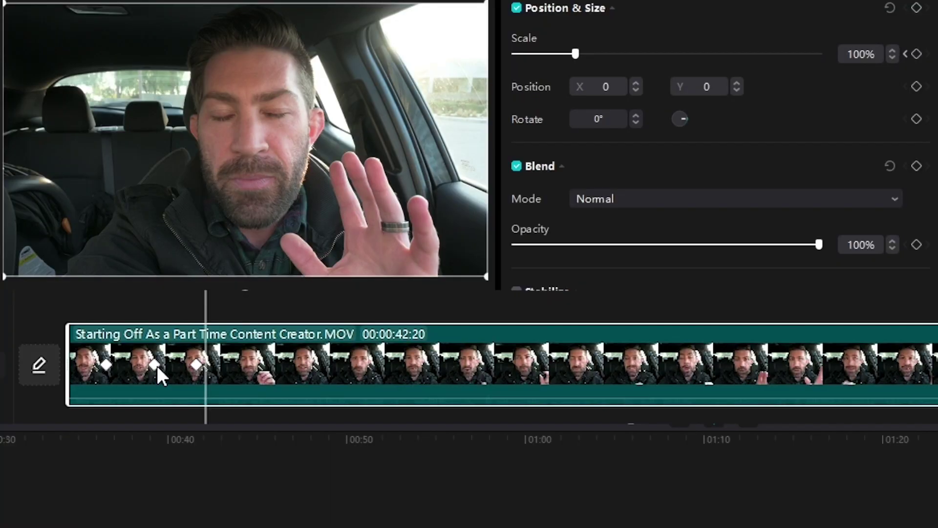
Drag the 120% keyframe closer to the first keyframe for a quicker zoom.
click(157, 366)
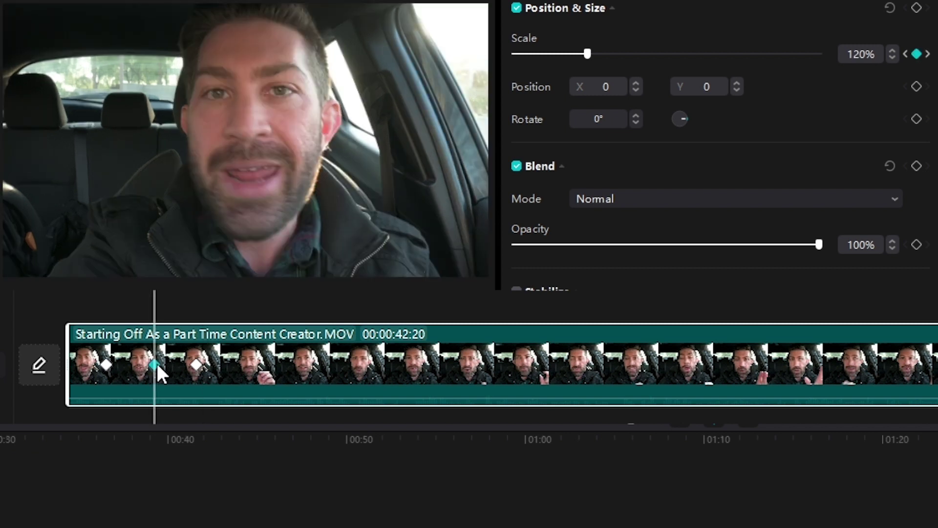
drag(156, 362, 124, 359)
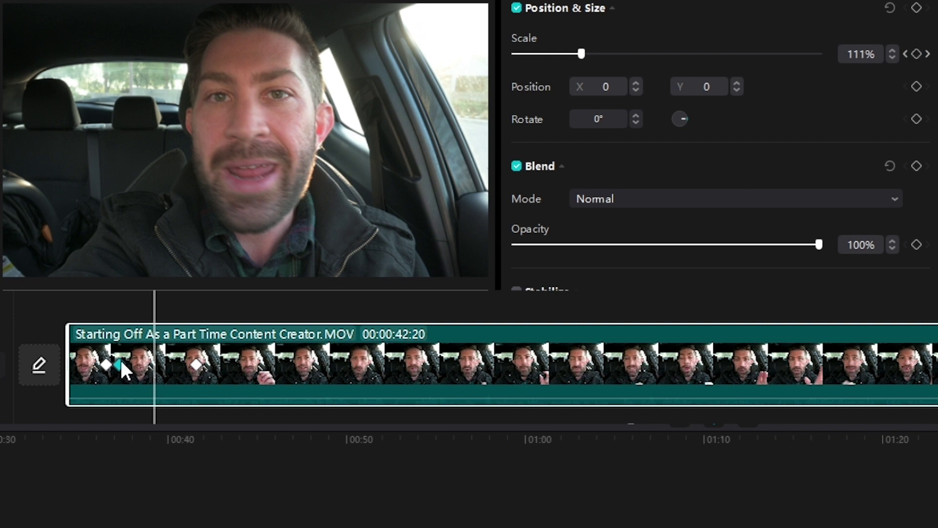
click(108, 308)
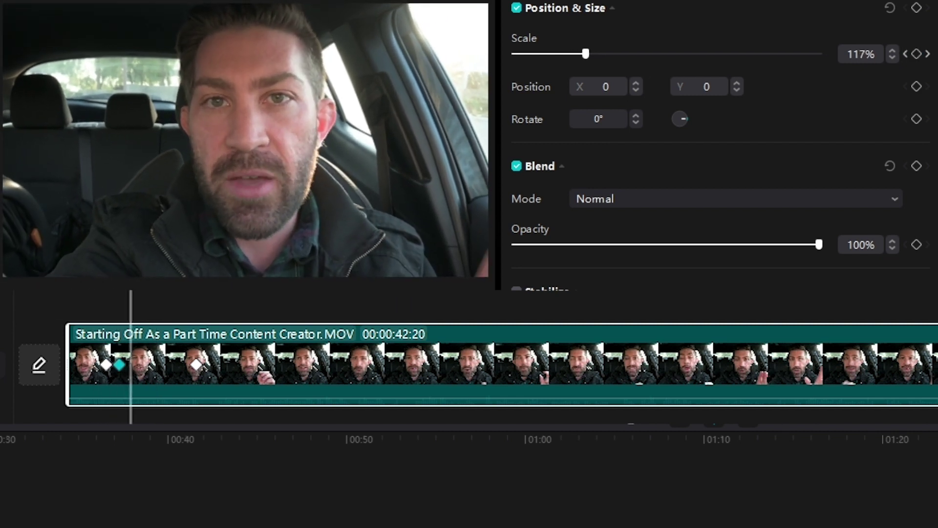
Delete the closing 100% keyframe and zoom the timeline in around the remaining keyframes.
click(197, 361)
key(Delete)
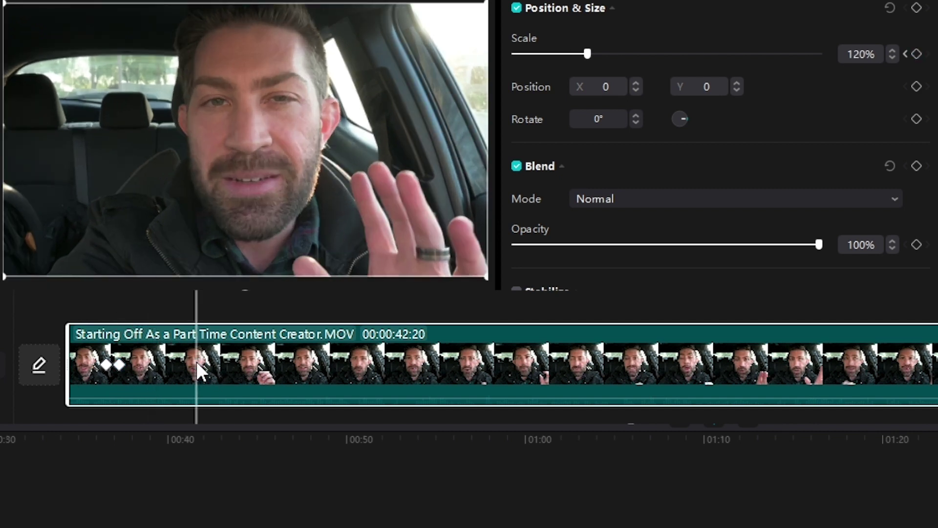
click(107, 364)
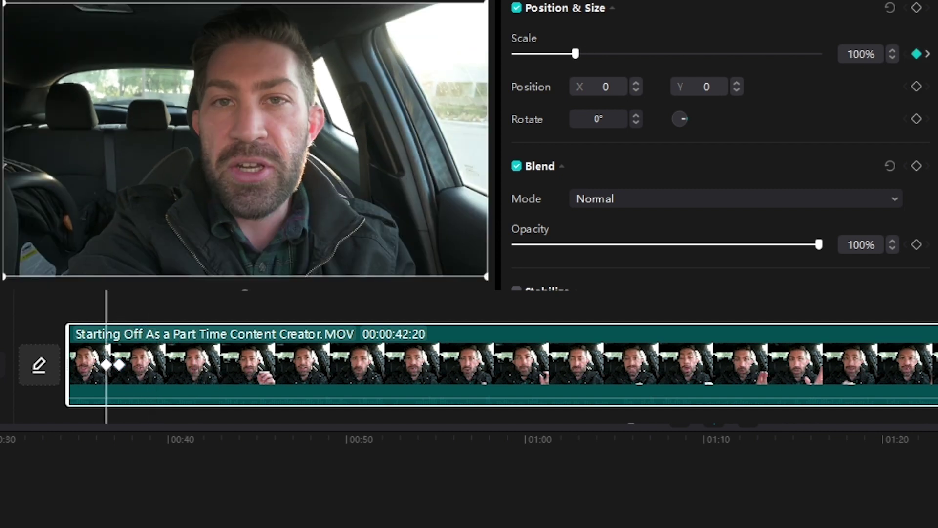
key(ctrl+plus)
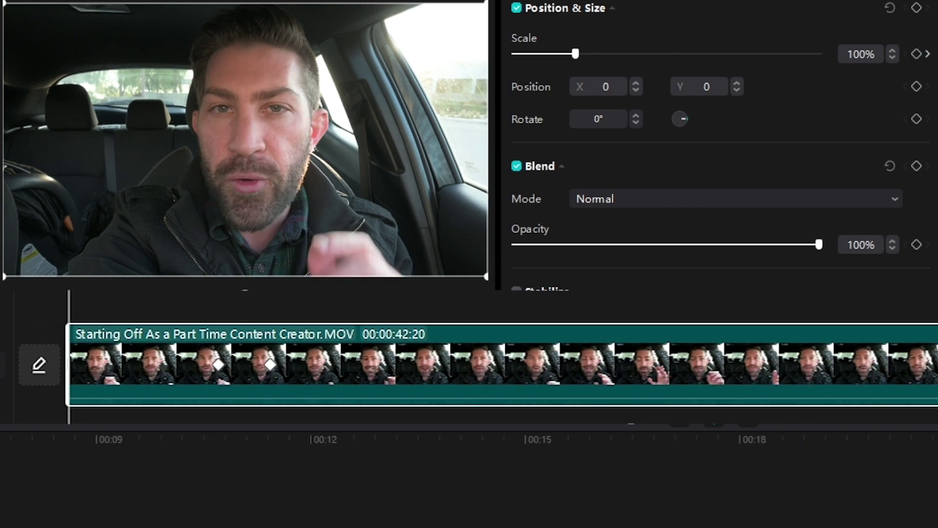
Add a later keyframe holding the scale at 120% and preview the zoom.
click(238, 364)
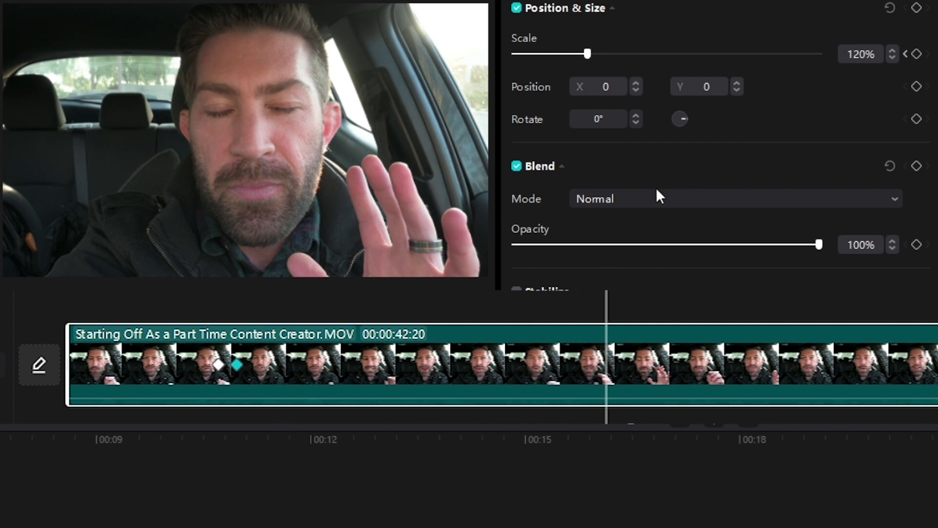
click(917, 54)
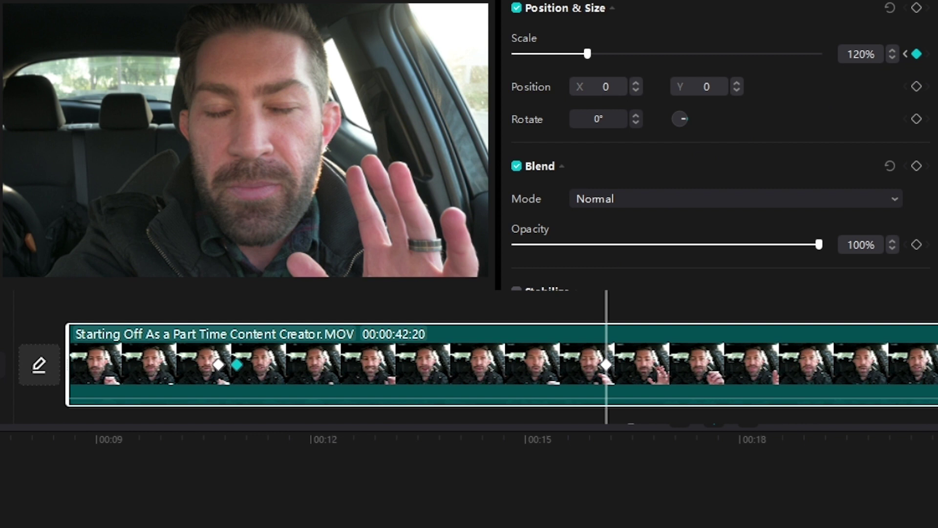
key(space)
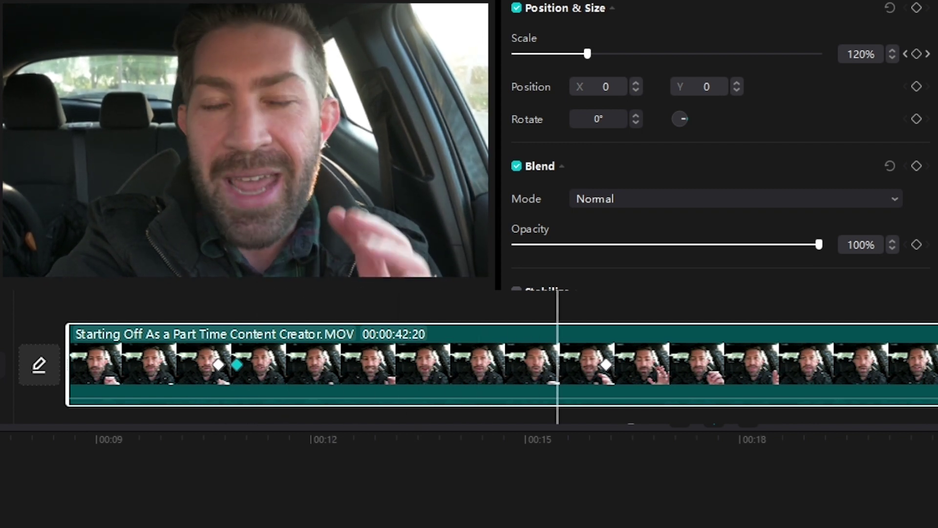
key(space)
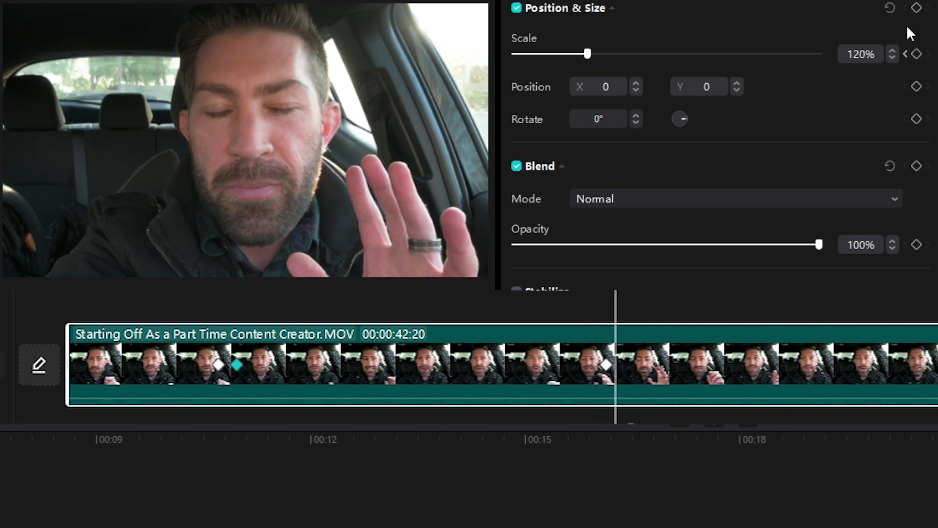
Set Scale to 100 right after the hold and preview zoom in, hold, zoom out.
double_click(864, 54)
text(100)
key(Return)
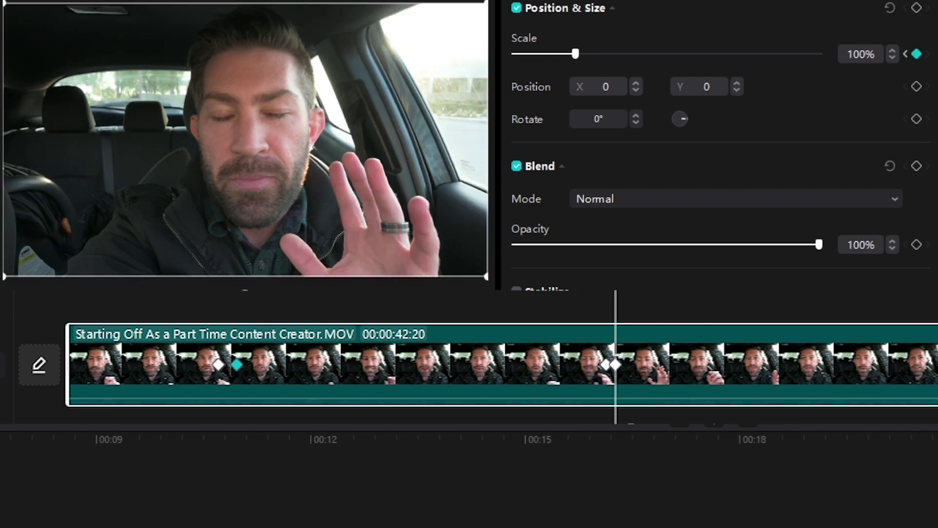
key(space)
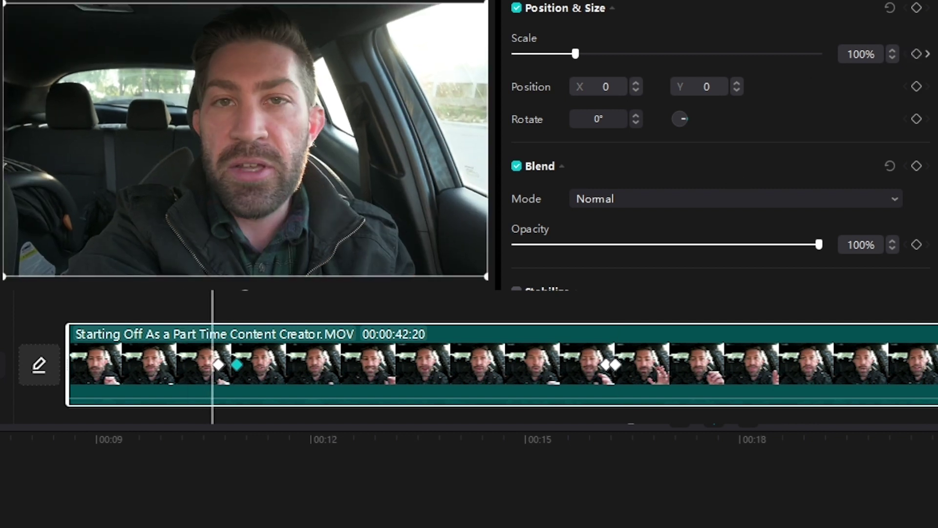